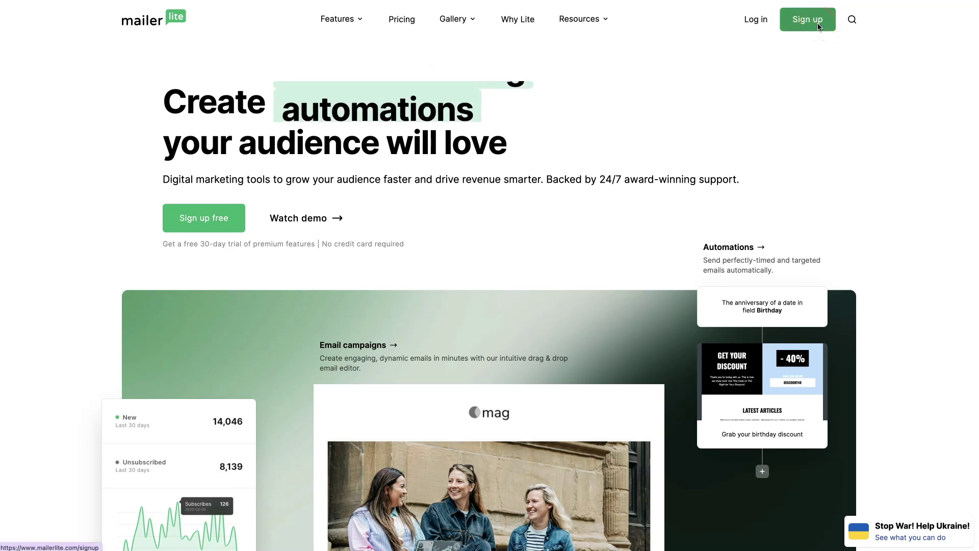
Log in to MailerLite from its homepage and reach the account Dashboard
{"action": "left_click", "coordinate": [757, 19]}
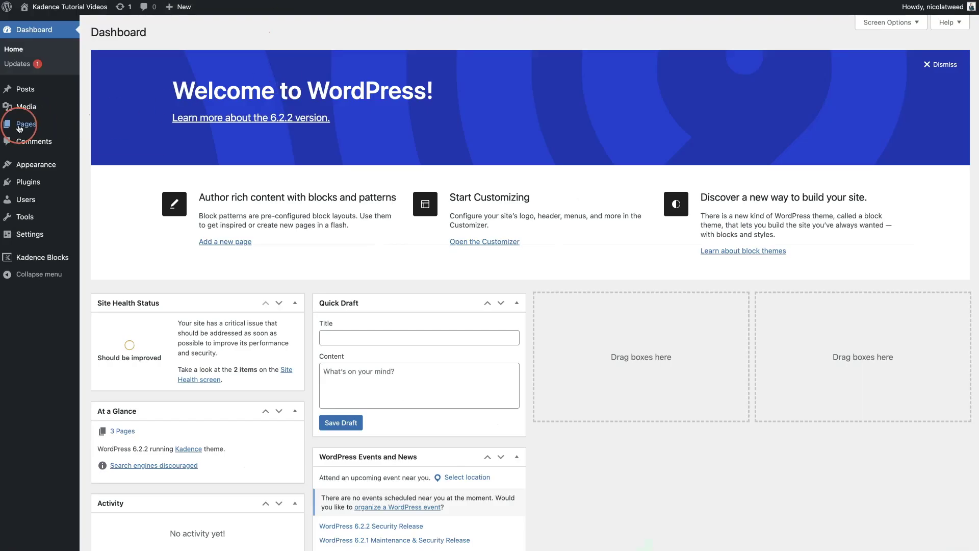
Create a new blank page in WordPress and select its first empty block
{"action": "left_click", "coordinate": [19, 127]}
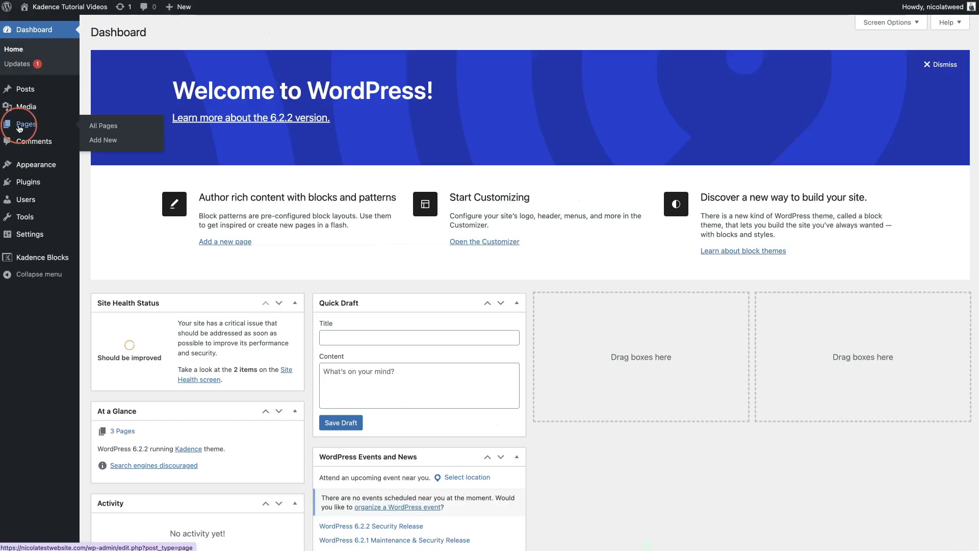
{"action": "left_click", "coordinate": [124, 139]}
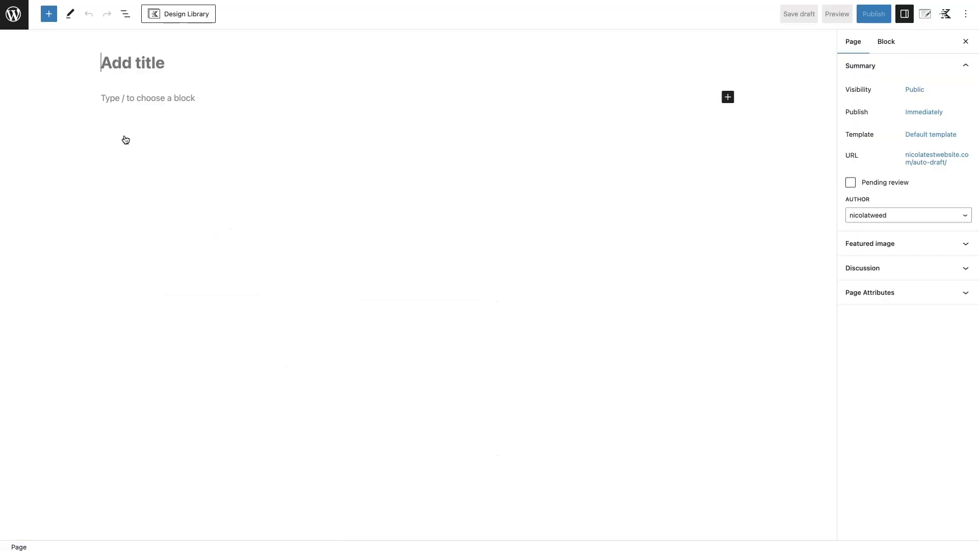
{"action": "left_click", "coordinate": [135, 98]}
Look through the block inserter, then type /form into the first paragraph
{"action": "left_click", "coordinate": [720, 103]}
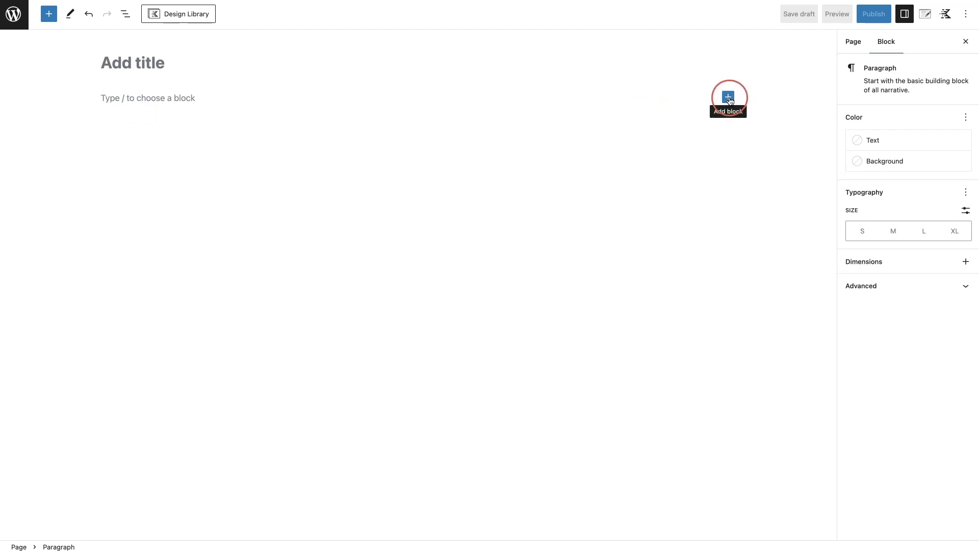
{"action": "left_click", "coordinate": [49, 20]}
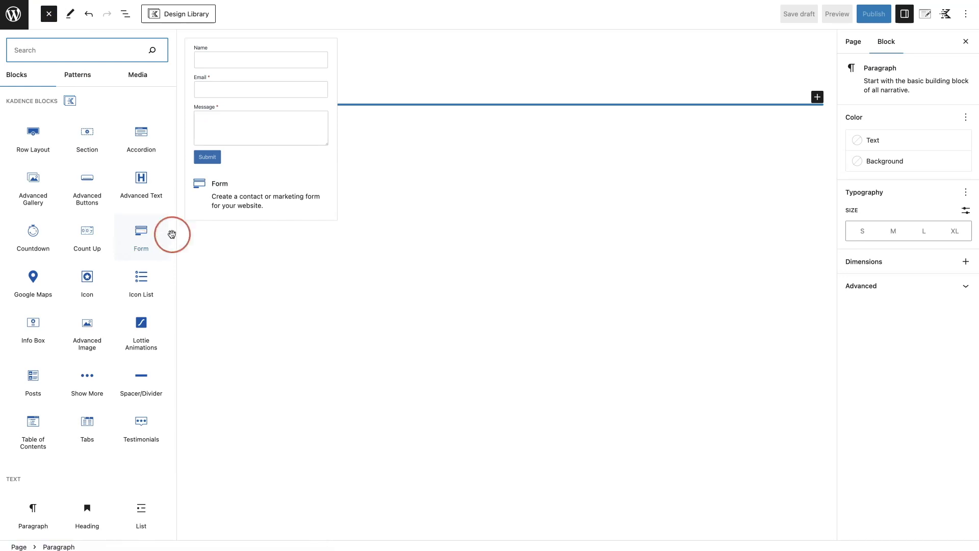
{"action": "left_click", "coordinate": [316, 98]}
{"action": "type", "text": "/form"}
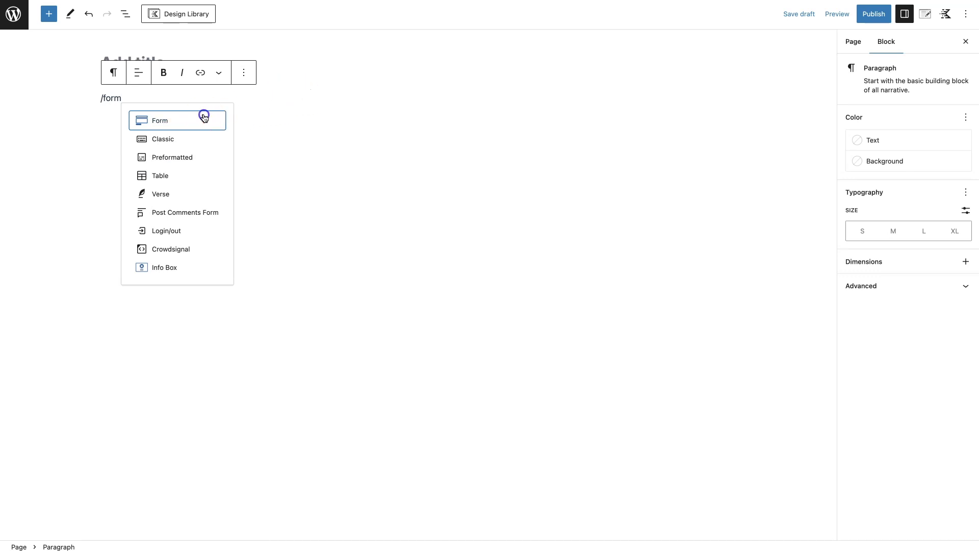
Insert a Form block, tick Mailerlite under Actions After Submit, and expand MailerLite Settings
{"action": "left_click", "coordinate": [204, 119]}
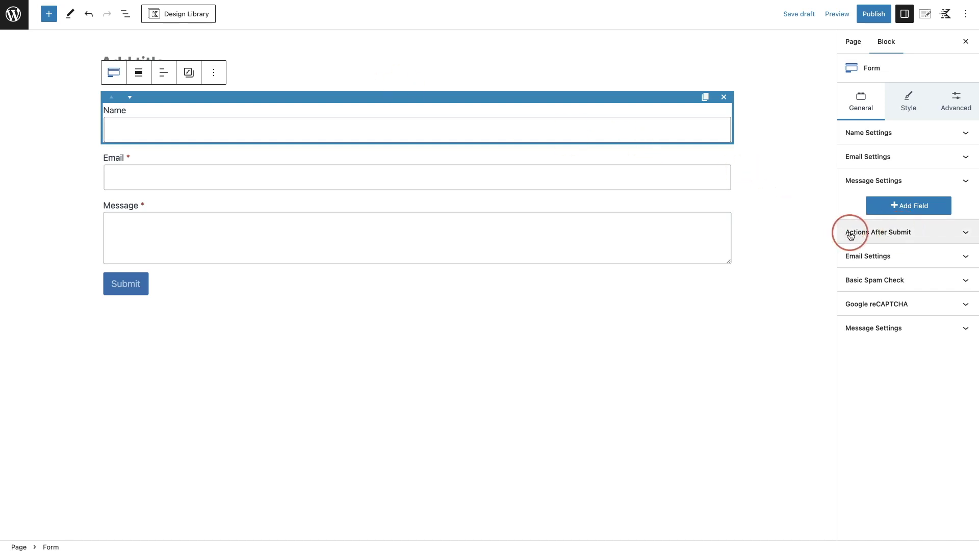
{"action": "left_click", "coordinate": [966, 234]}
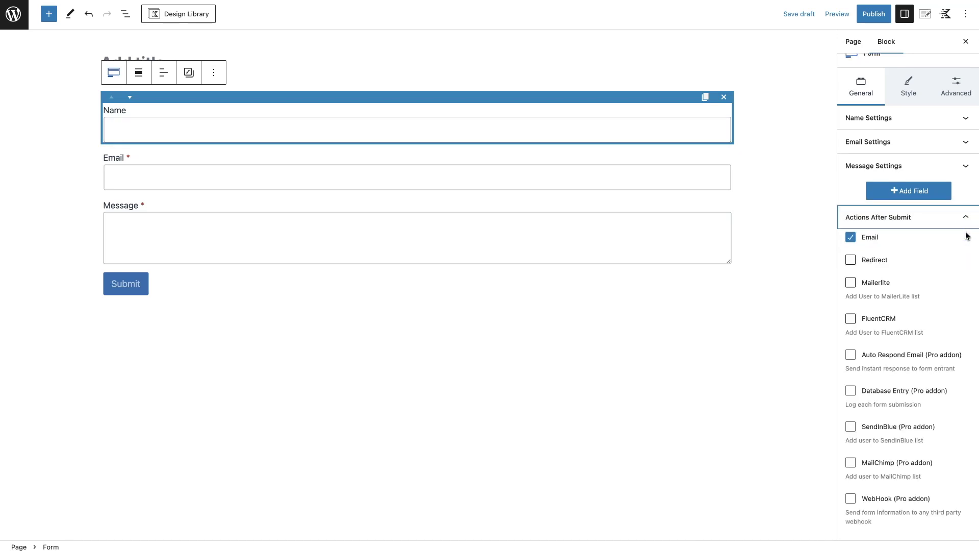
{"action": "left_click", "coordinate": [851, 284]}
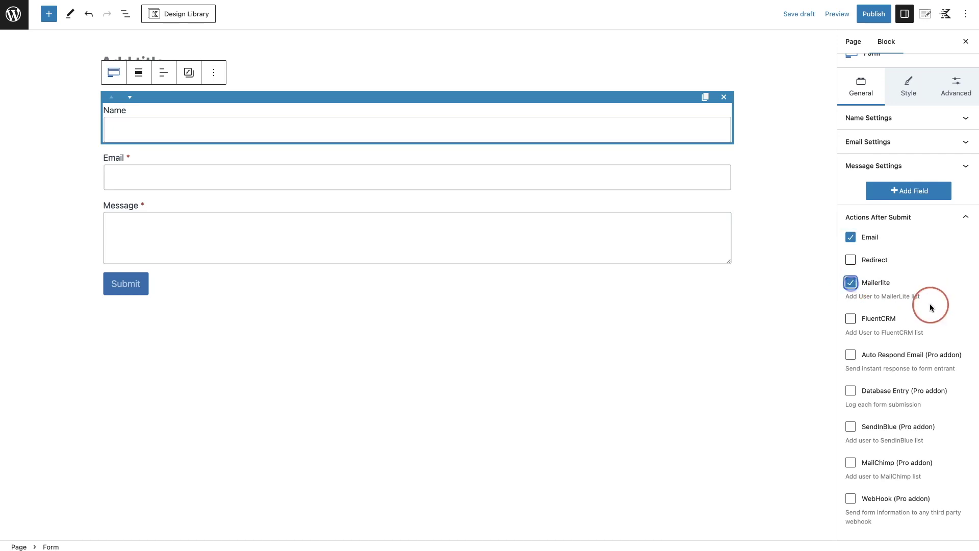
{"action": "left_click", "coordinate": [966, 223]}
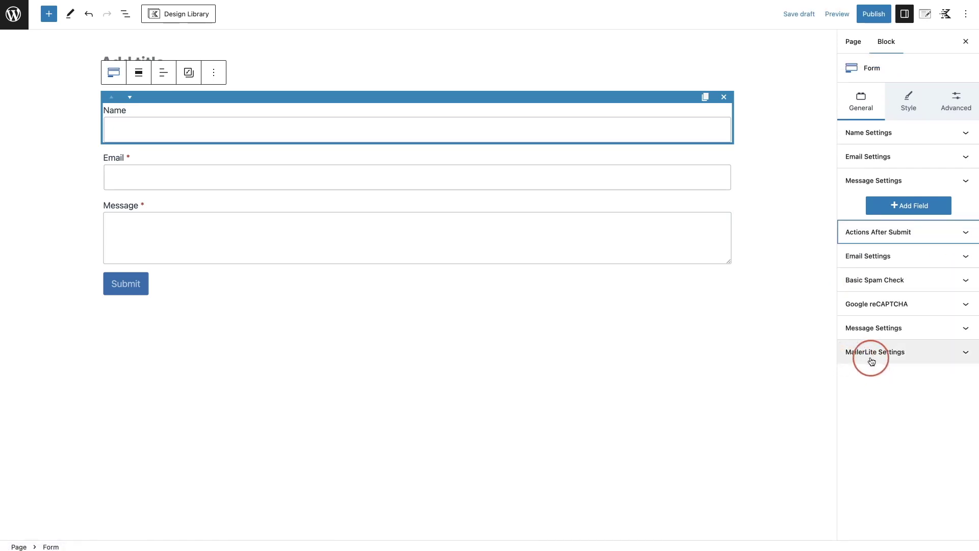
{"action": "left_click", "coordinate": [959, 359]}
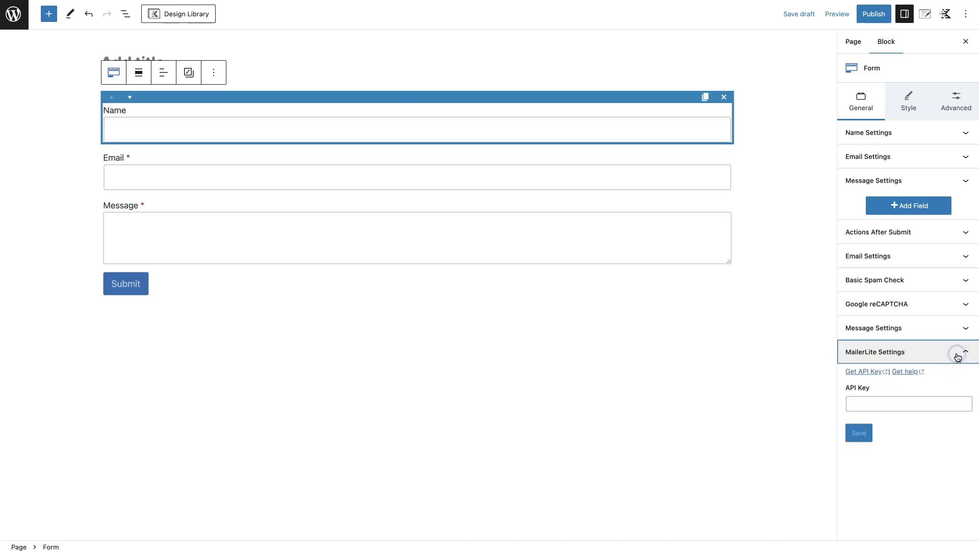
Follow Get API Key, then go through Dashboard and Integrations to MailerLite's Developer API page
{"action": "left_click", "coordinate": [877, 372]}
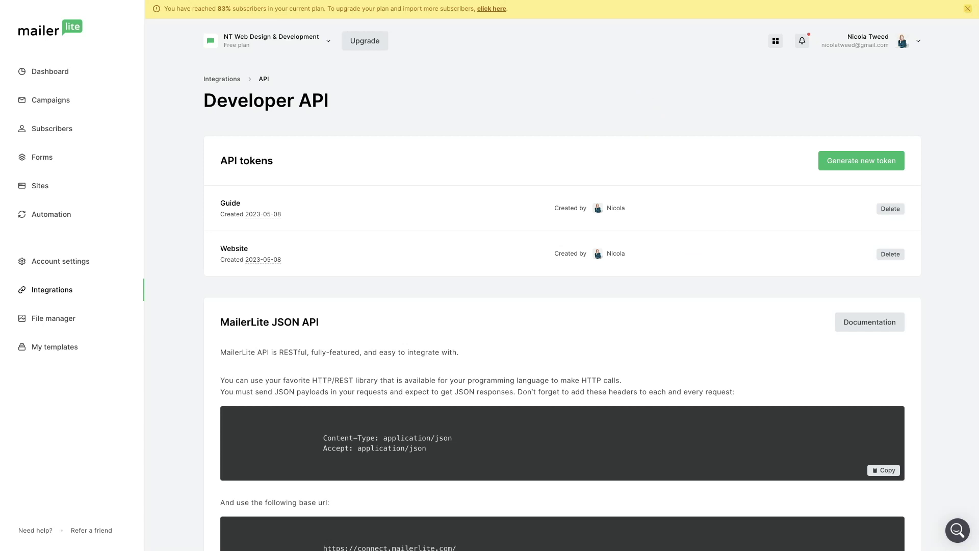
{"action": "left_click", "coordinate": [50, 71]}
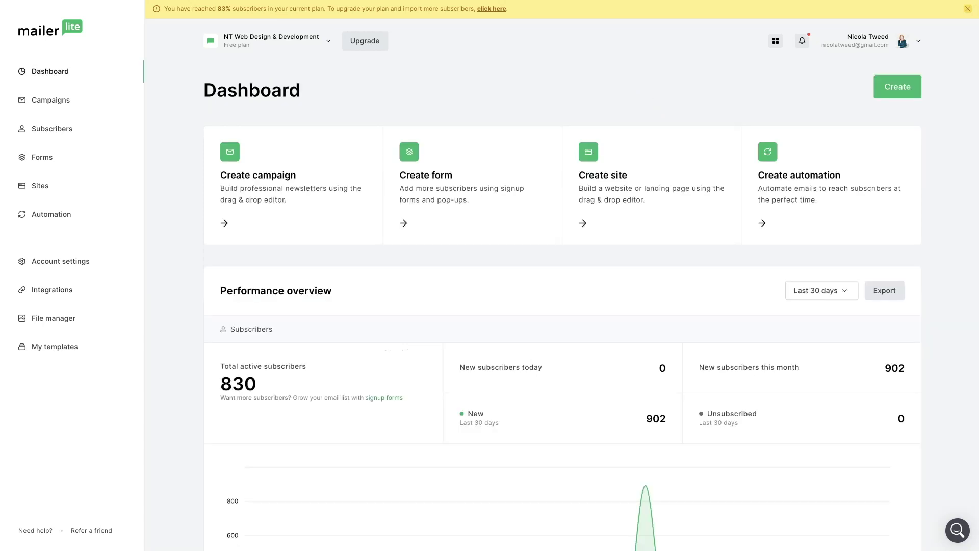
{"action": "left_click", "coordinate": [70, 290]}
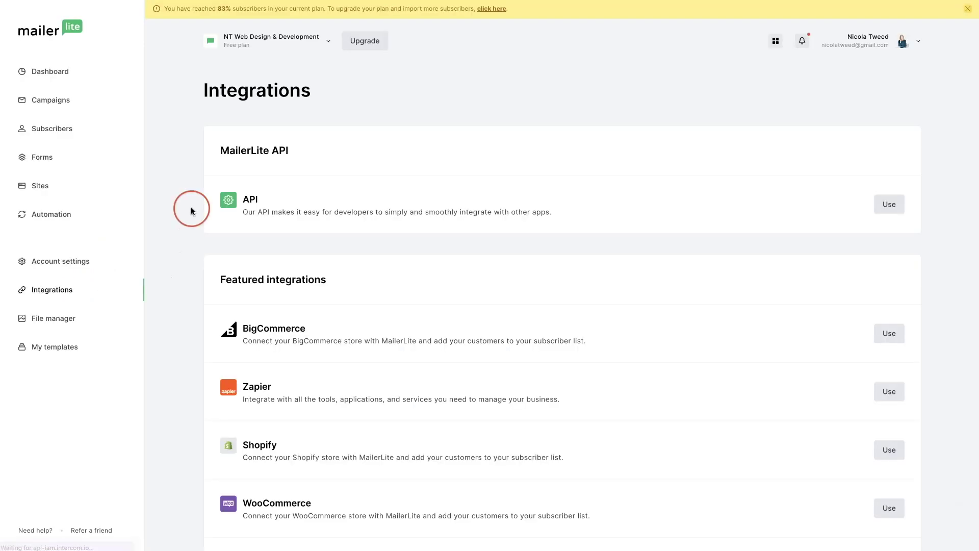
{"action": "left_click", "coordinate": [890, 207]}
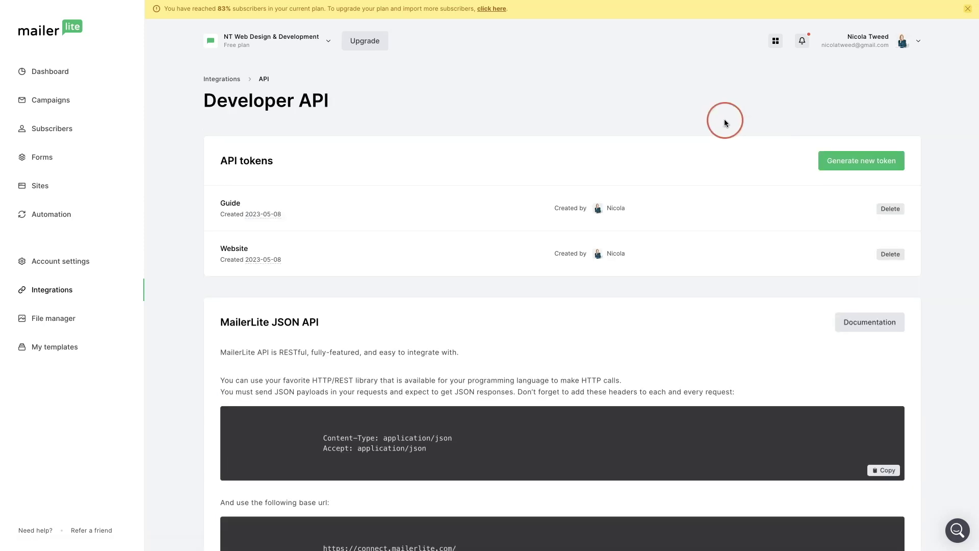
Create a new API token named 'website', accepting the terms of use
{"action": "left_click", "coordinate": [845, 169]}
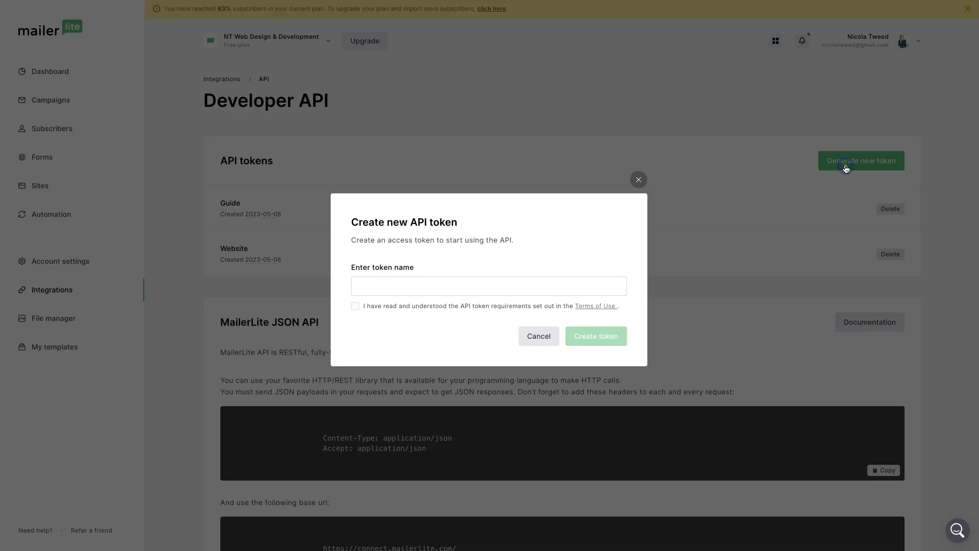
{"action": "left_click", "coordinate": [357, 285]}
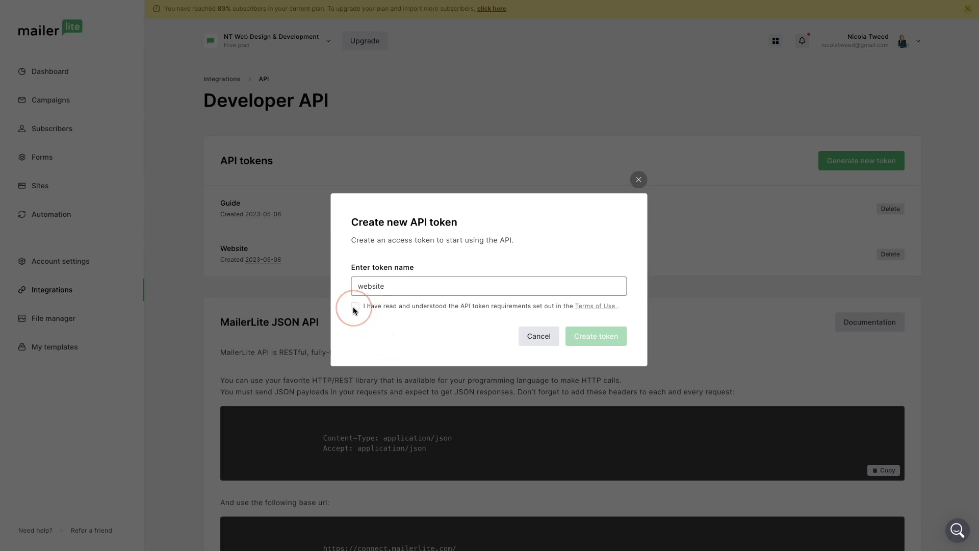
{"action": "left_click", "coordinate": [355, 307]}
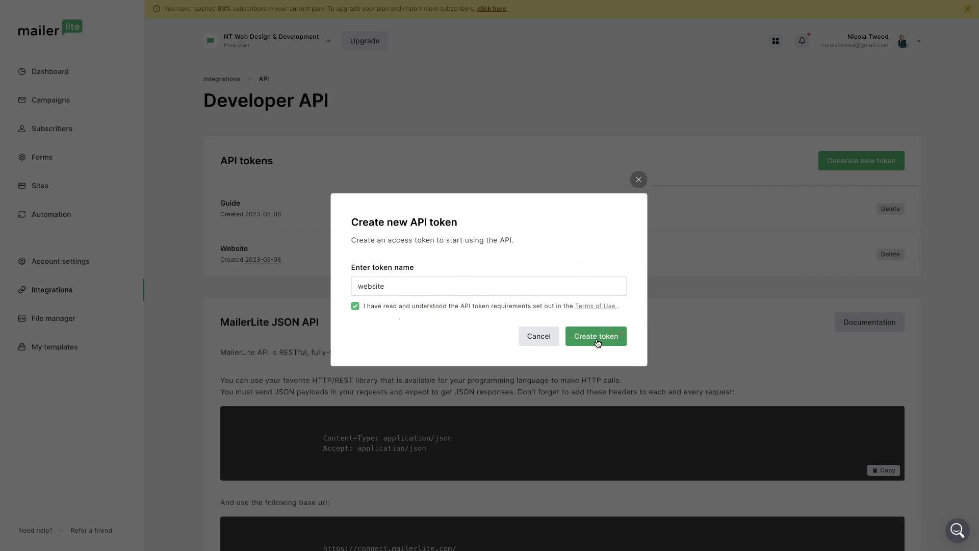
{"action": "left_click", "coordinate": [598, 342]}
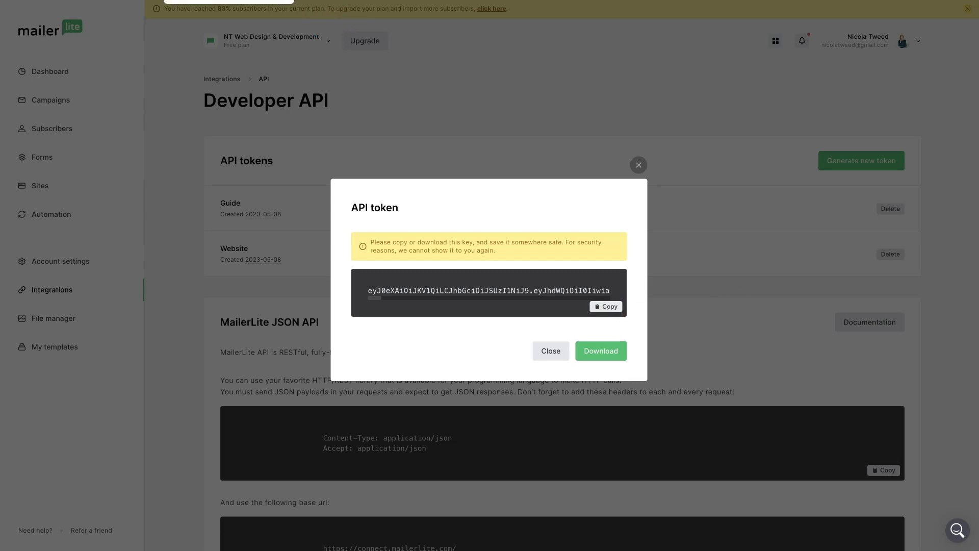
Paste the new token into the form's MailerLite API Key field and save it
{"action": "left_click", "coordinate": [230, 3]}
{"action": "left_click", "coordinate": [862, 404]}
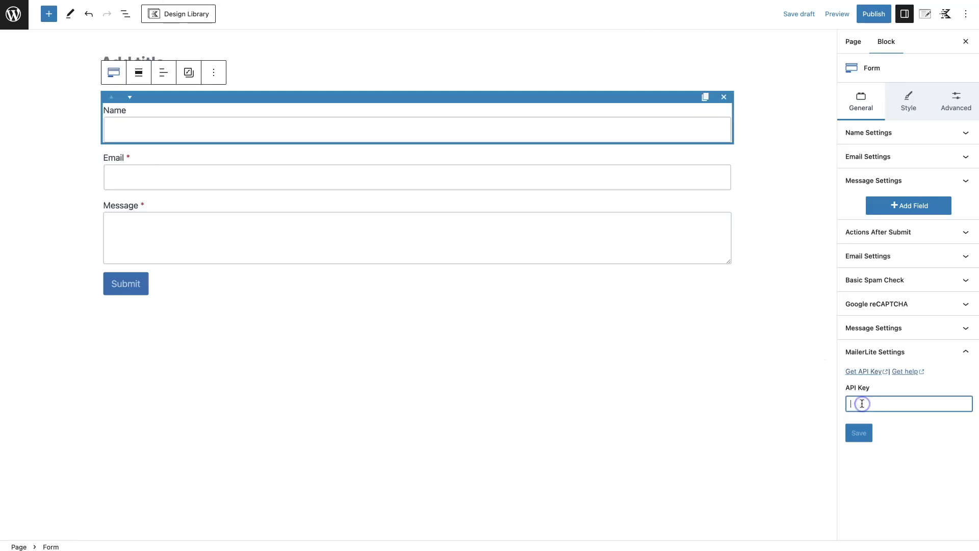
{"action": "right_click", "coordinate": [862, 404]}
{"action": "left_click", "coordinate": [879, 474]}
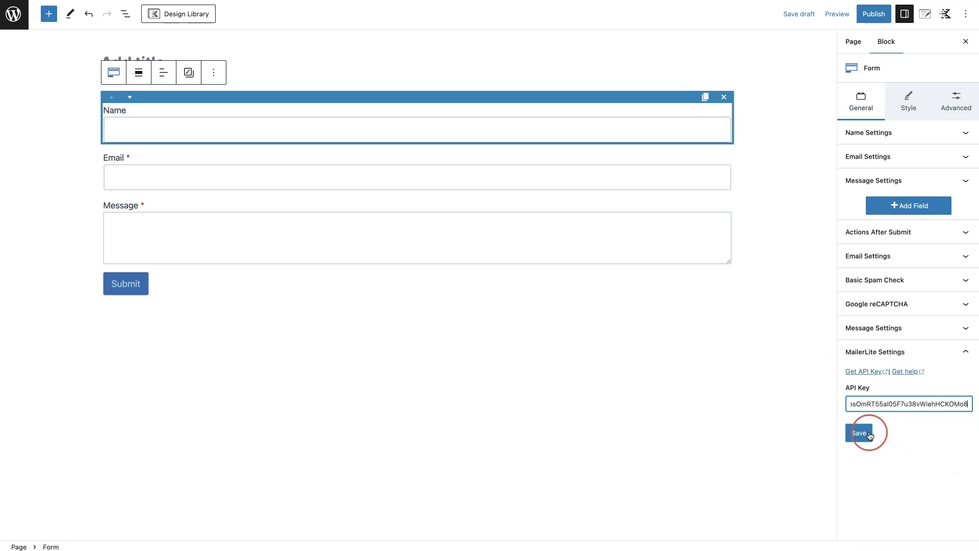
{"action": "left_click", "coordinate": [859, 433]}
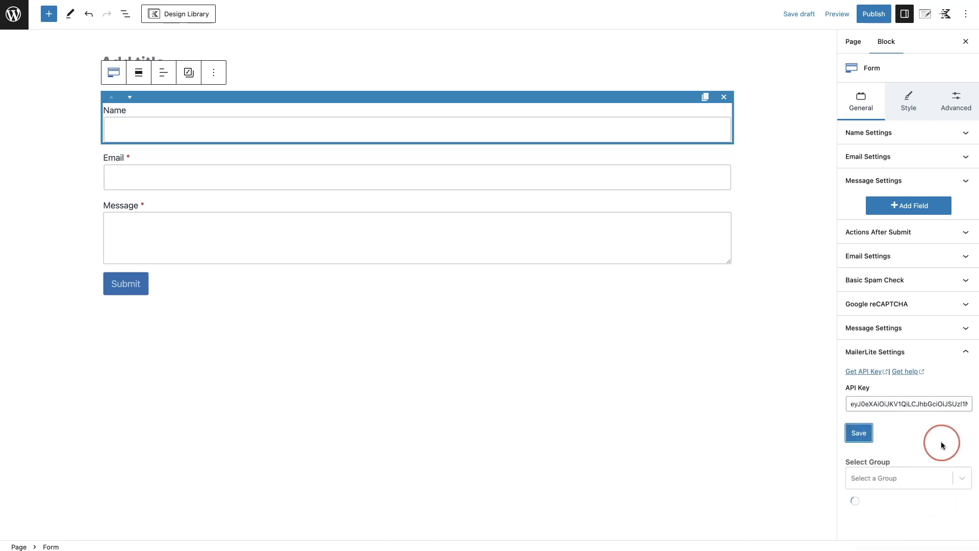
Select the 'Free Website Guide' group for the form
{"action": "scroll", "coordinate": [941, 441], "scroll_direction": "down", "scroll_amount": 3}
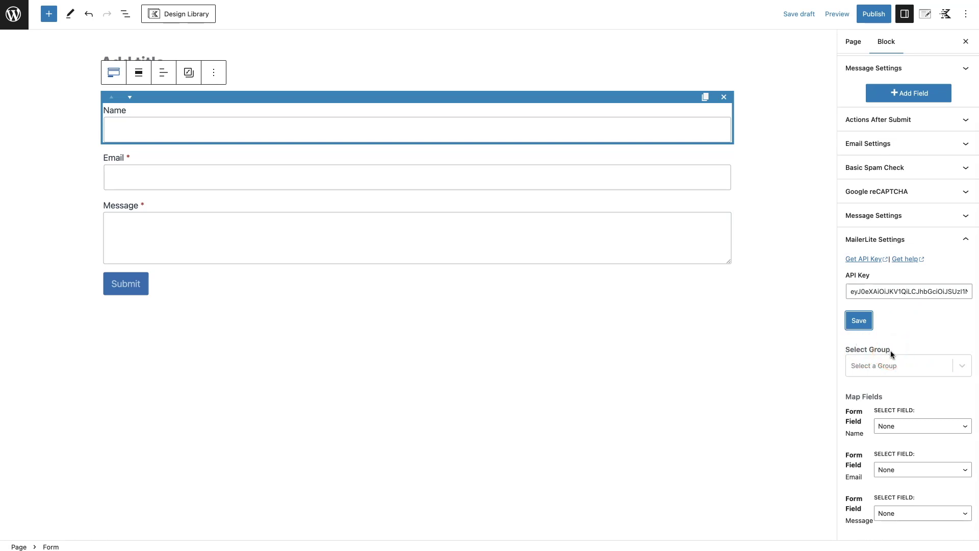
{"action": "left_click", "coordinate": [962, 366]}
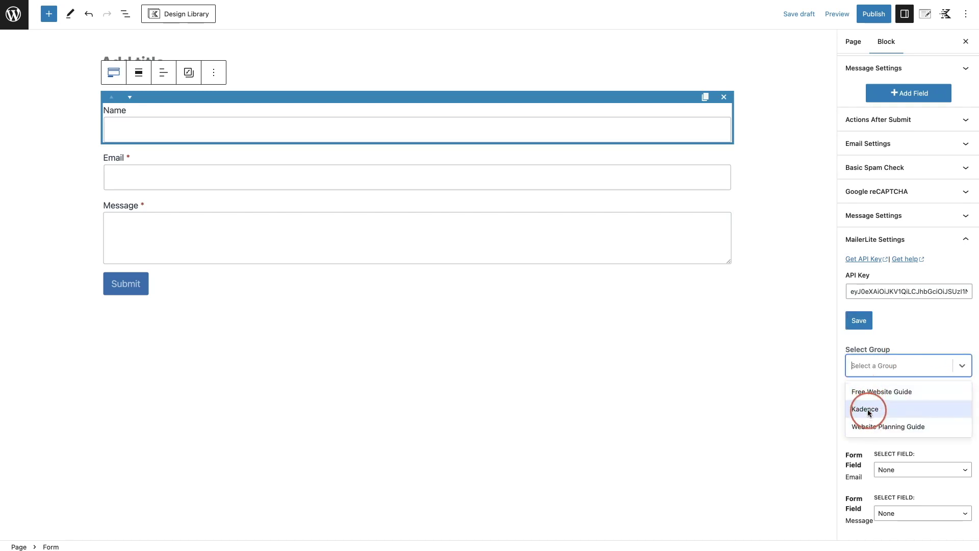
{"action": "left_click", "coordinate": [897, 394]}
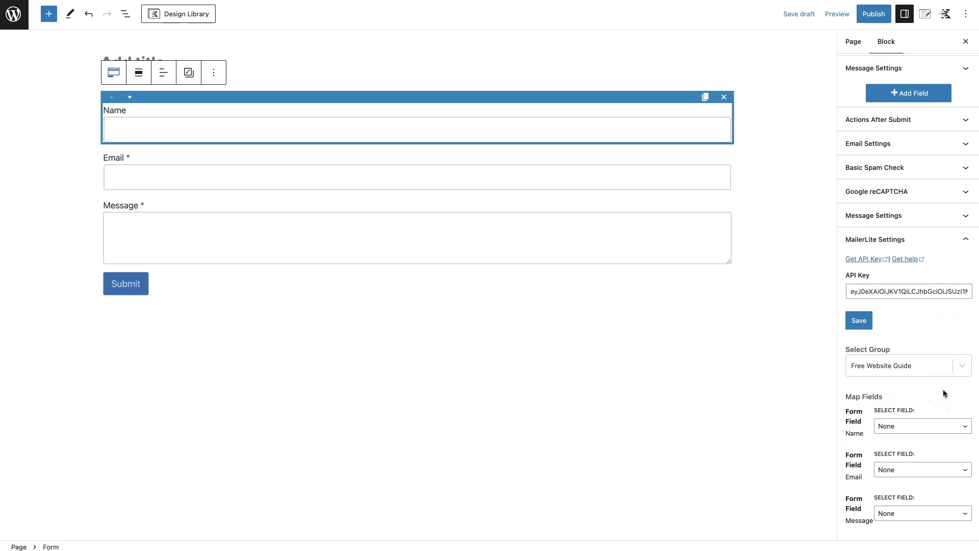
Under Map Fields, pair Name with Name and Email with Email *, leaving Message at None
{"action": "left_click", "coordinate": [847, 441]}
{"action": "left_click", "coordinate": [965, 426]}
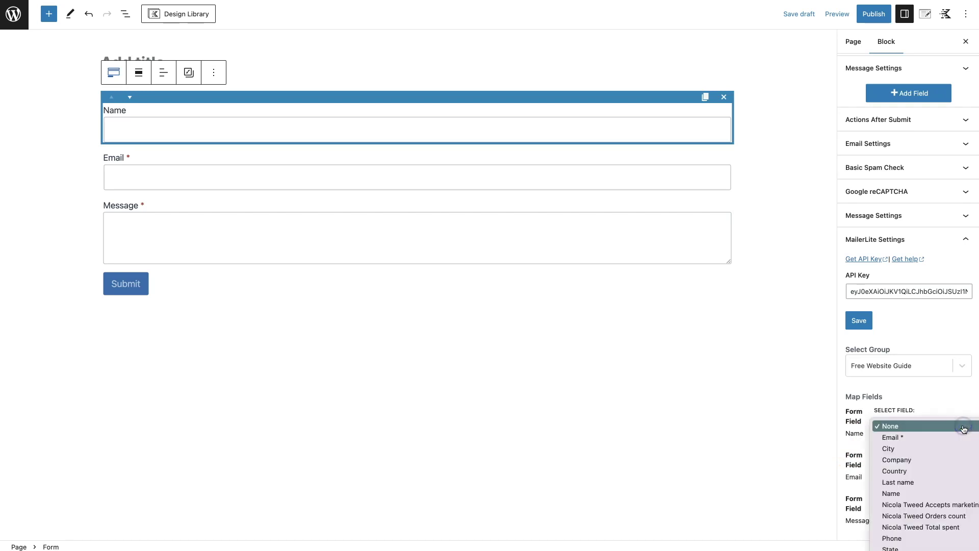
{"action": "left_click", "coordinate": [926, 493]}
{"action": "left_click", "coordinate": [878, 462]}
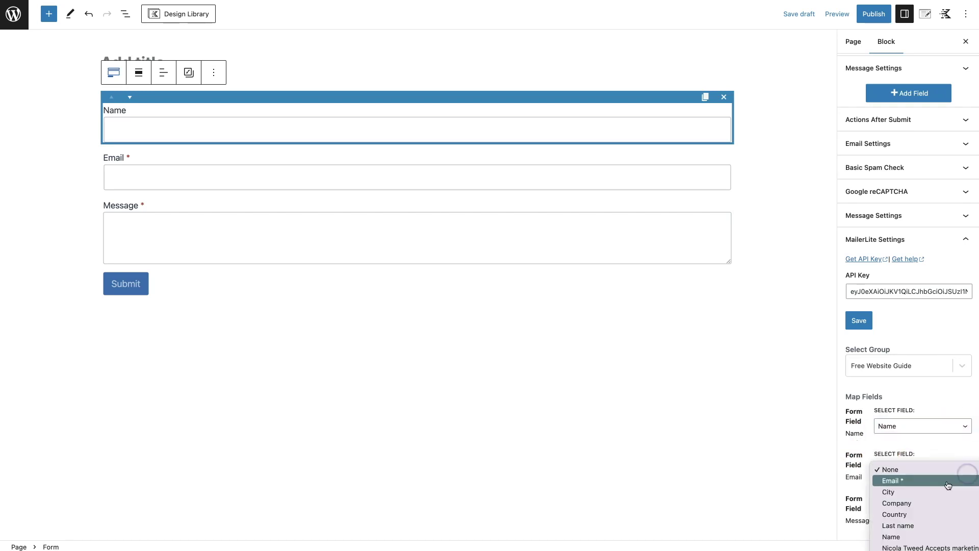
{"action": "left_click", "coordinate": [946, 481]}
{"action": "left_click", "coordinate": [942, 523]}
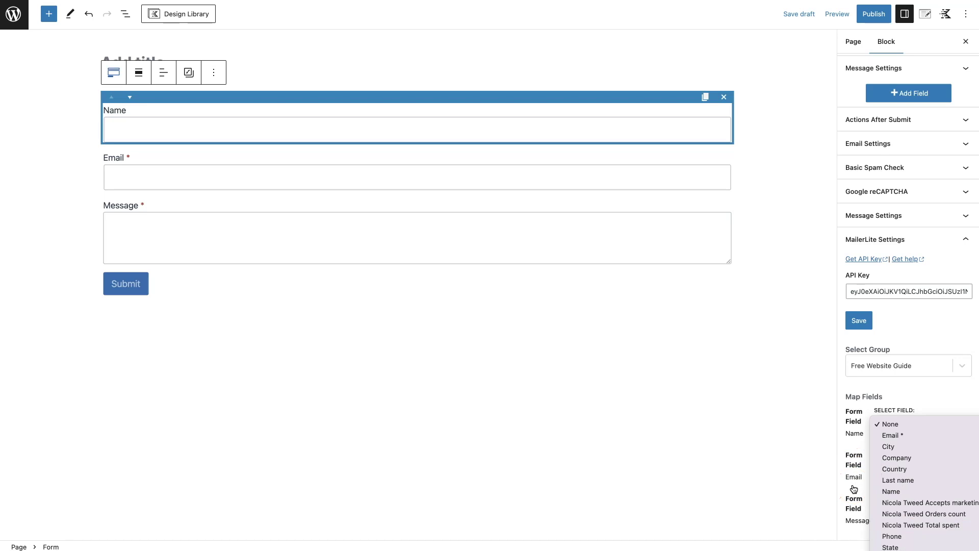
{"action": "left_click", "coordinate": [853, 489]}
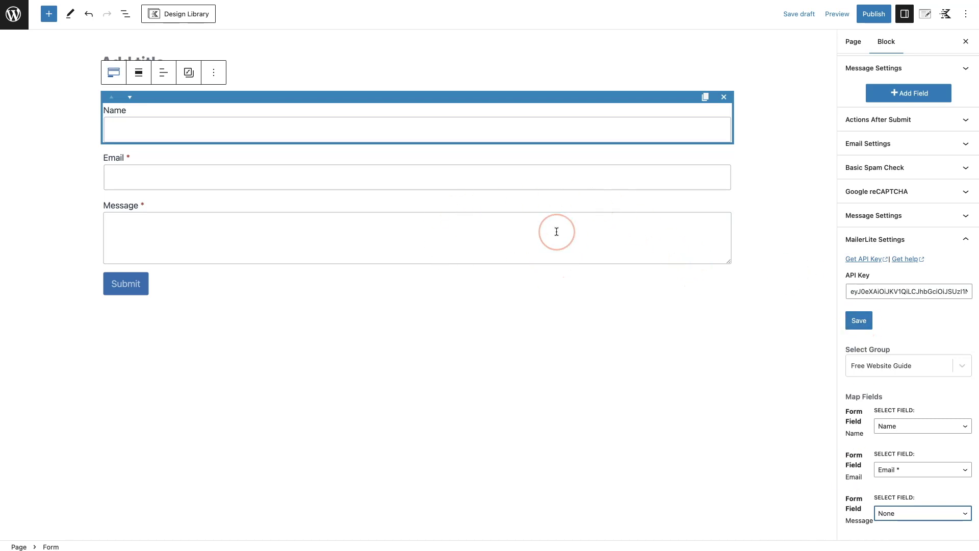
{"action": "left_click", "coordinate": [914, 320]}
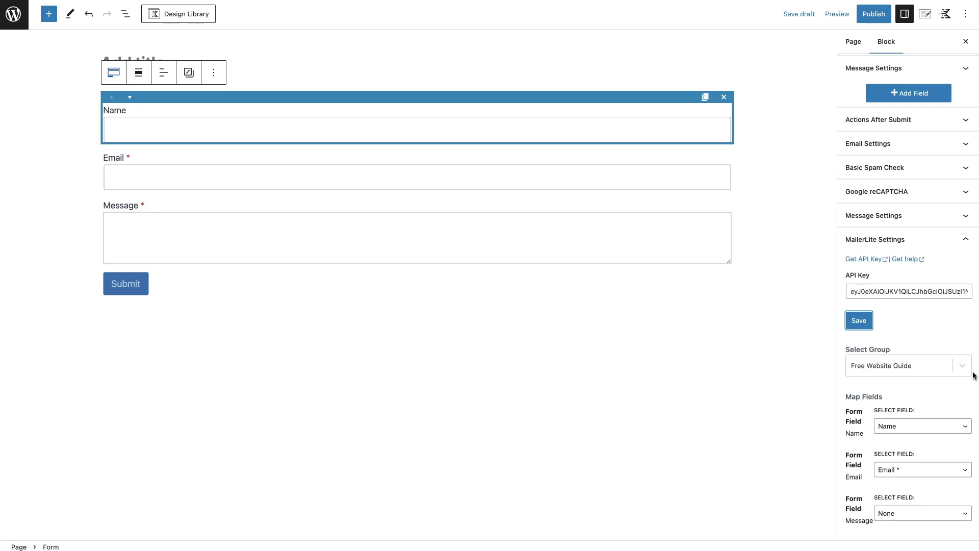
{"action": "left_click", "coordinate": [974, 376]}
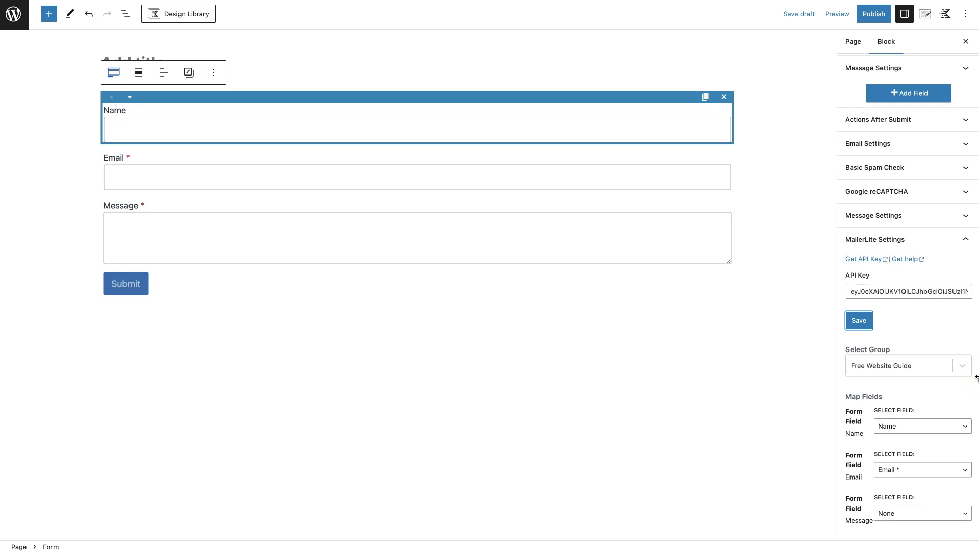